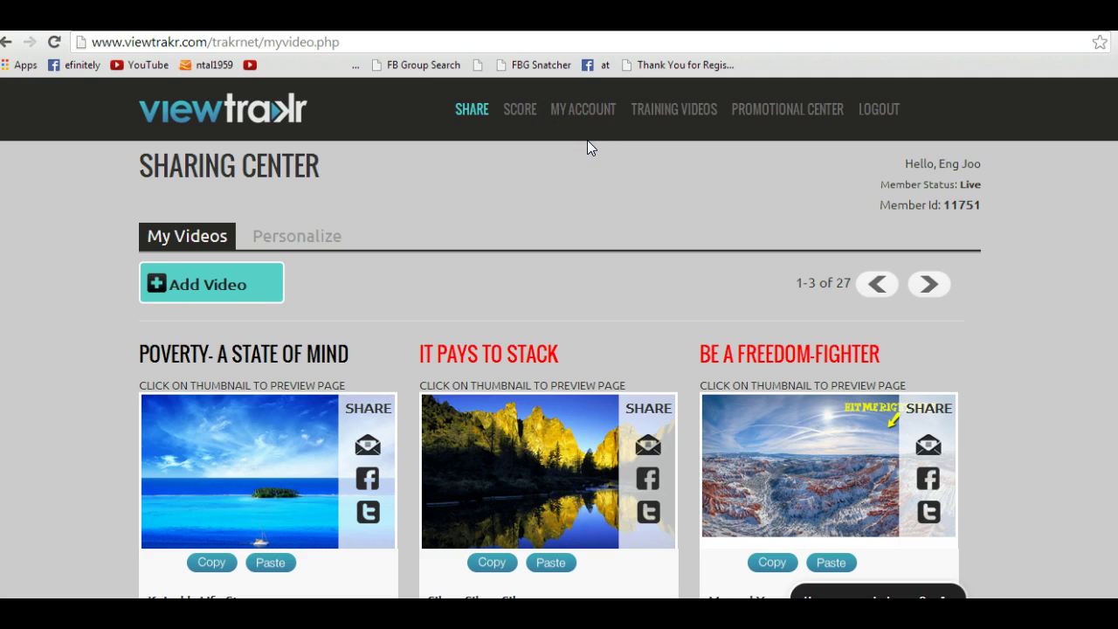
# Open the Propay setup page from the account's commission pay-out options and follow its link to the ProPay site.
pyautogui.click(586, 112)
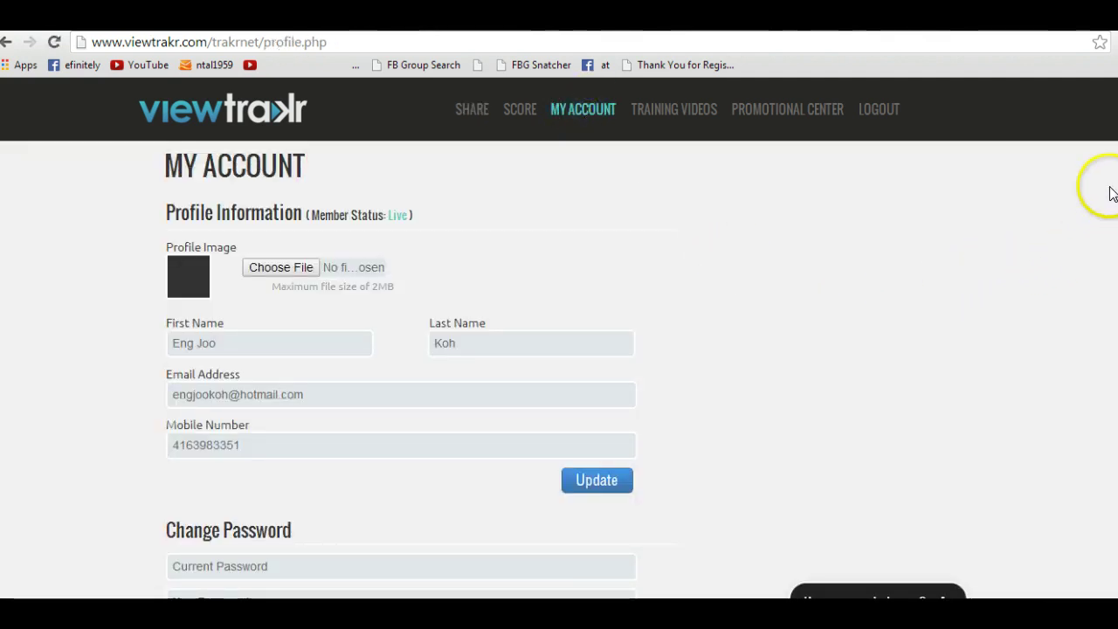
pyautogui.scroll(-9, 402, 367)
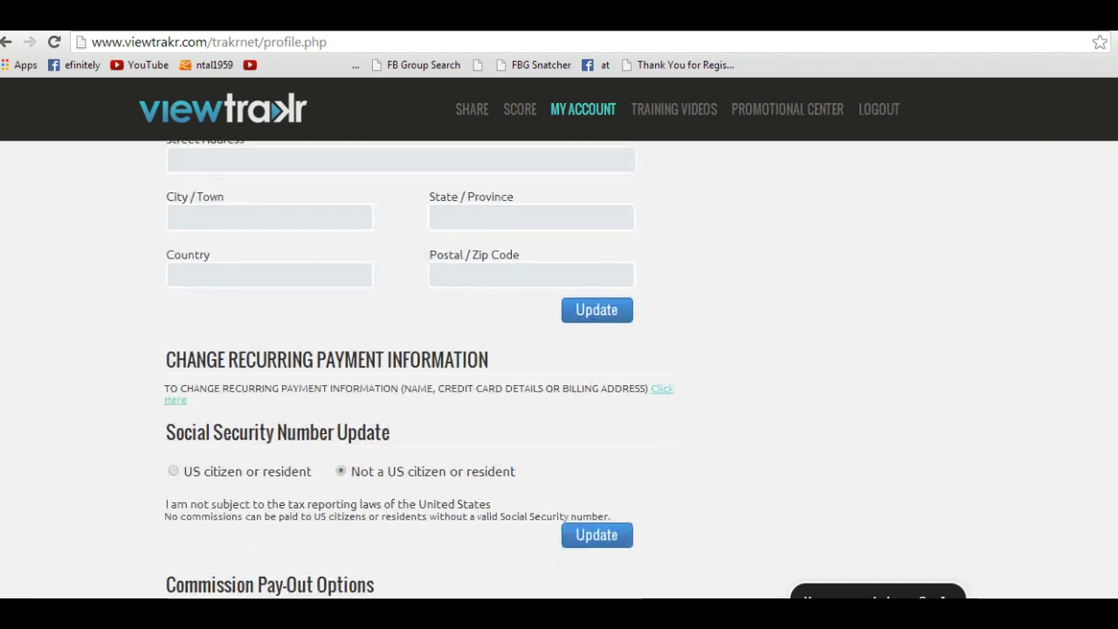
pyautogui.scroll(-2, 926, 339)
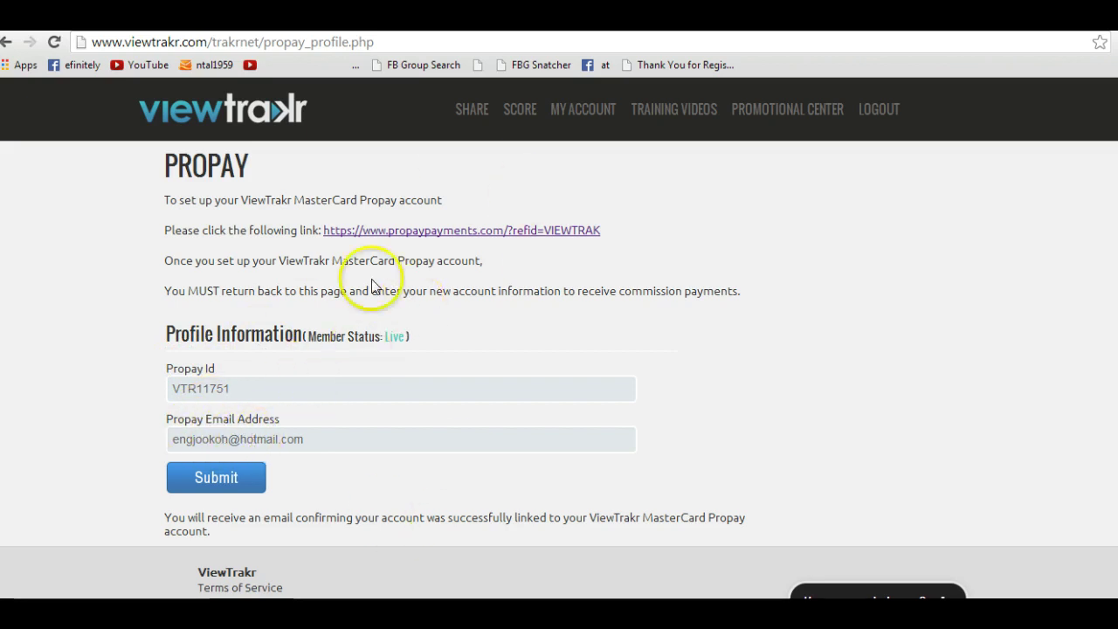
pyautogui.click(398, 234)
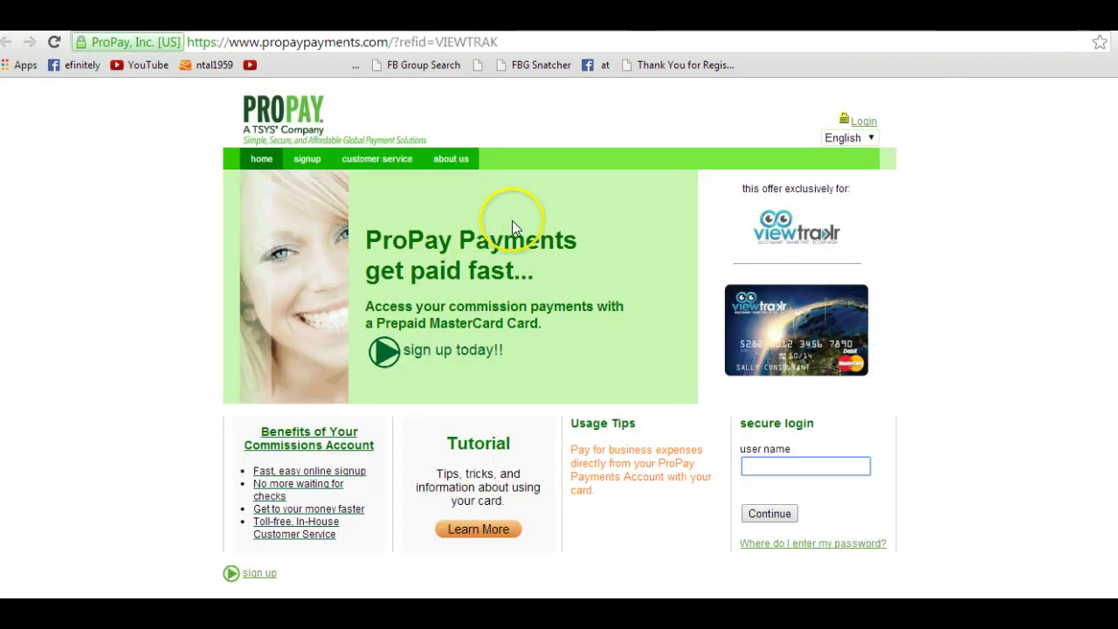
# Start a ProPay signup with Canada as the country of residence.
pyautogui.click(306, 160)
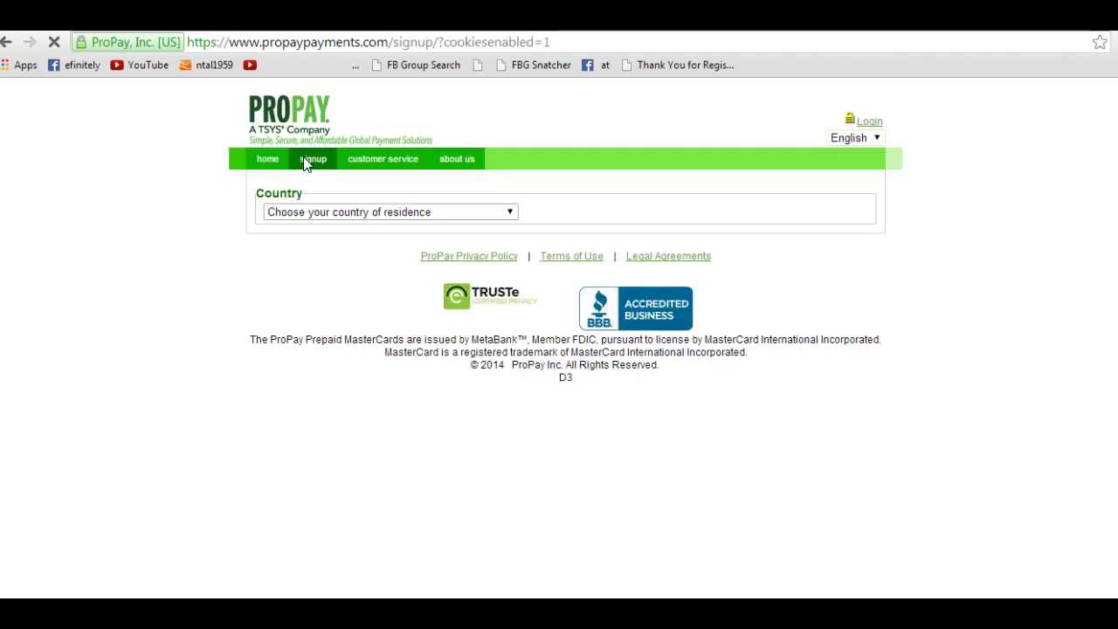
pyautogui.click(512, 214)
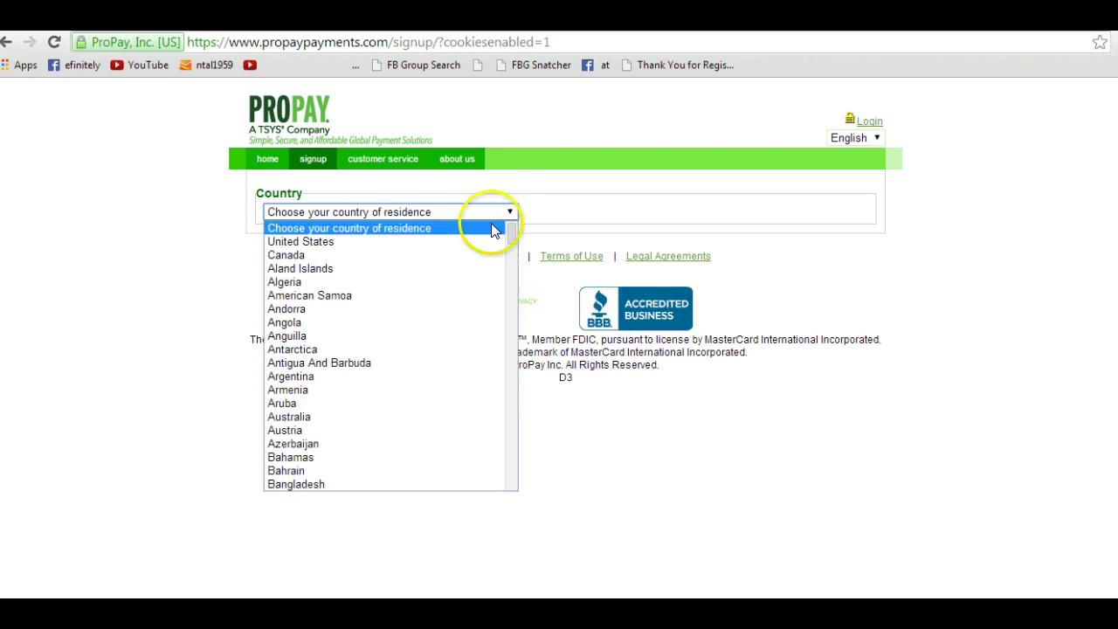
pyautogui.click(310, 254)
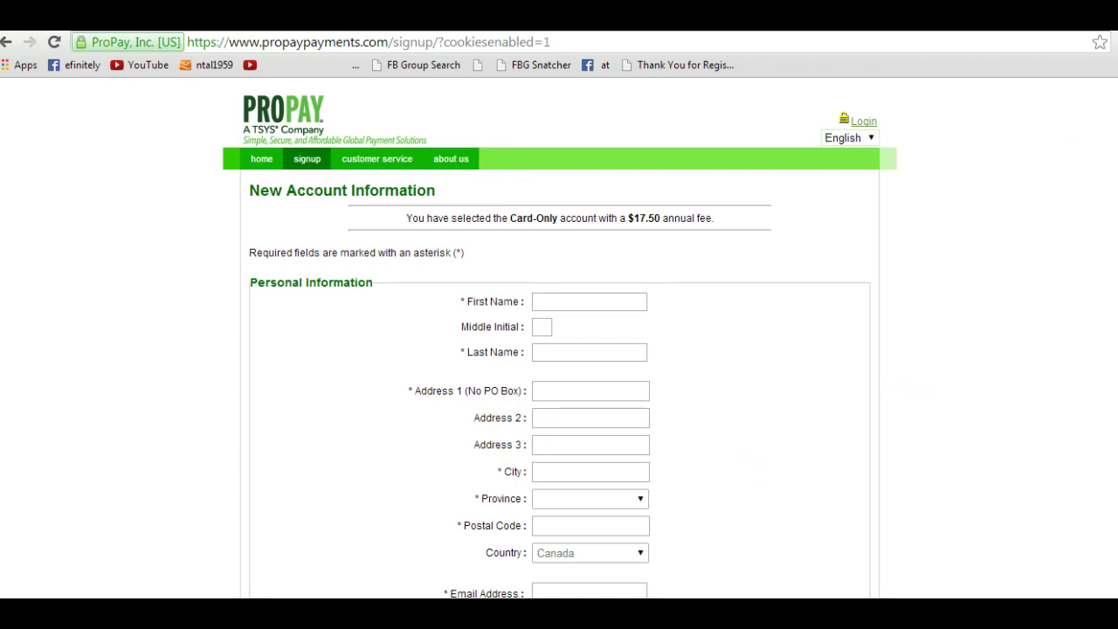
# Examine the new account form's security, password and challenge question sections, including the questions offered for Question #1 and Question #2.
pyautogui.scroll(-10, 559, 338)
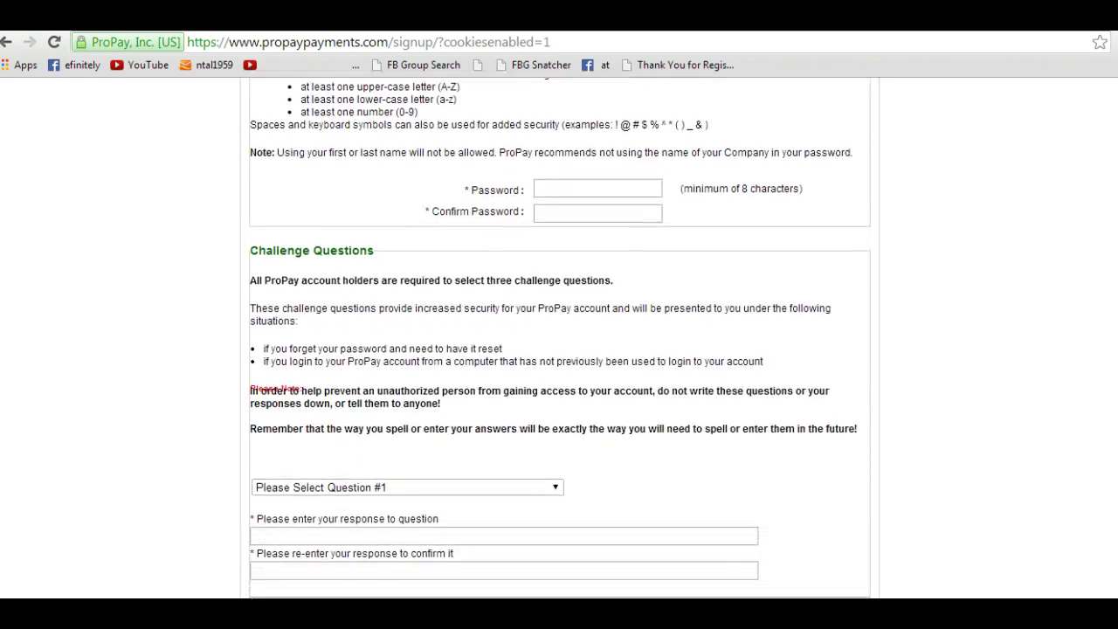
pyautogui.scroll(4, 559, 338)
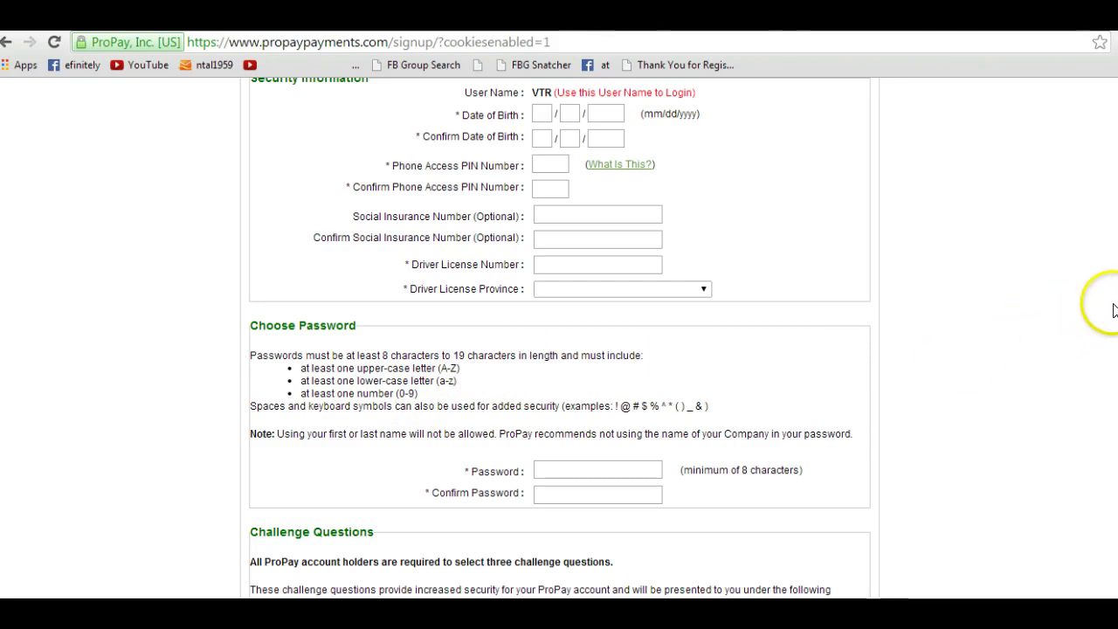
pyautogui.scroll(-5, 559, 332)
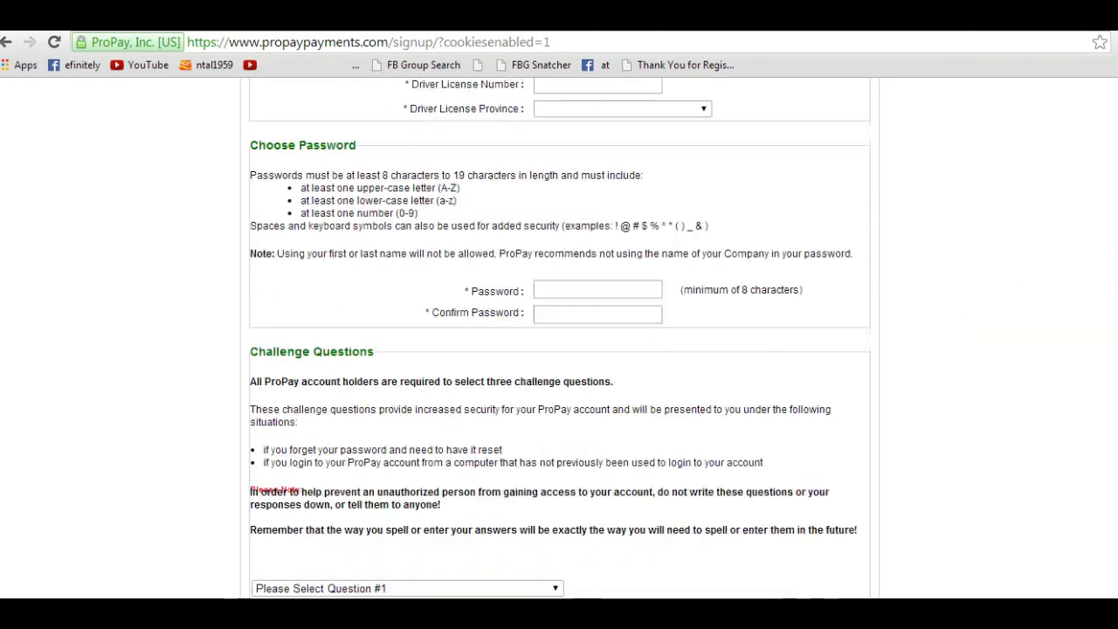
pyautogui.scroll(-1, 559, 332)
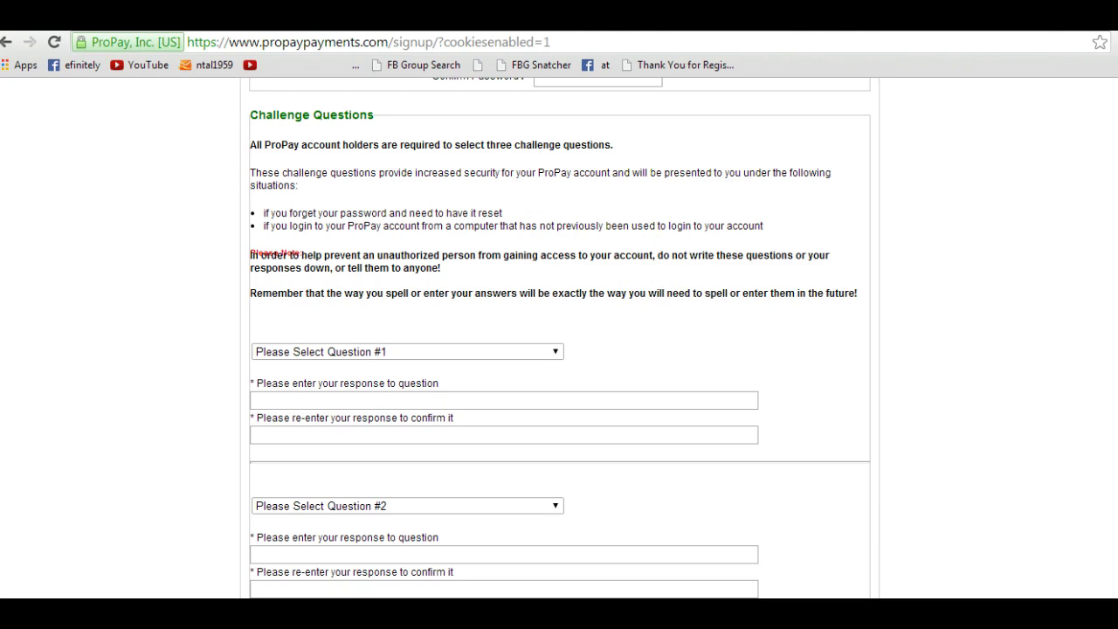
pyautogui.scroll(-5, 559, 338)
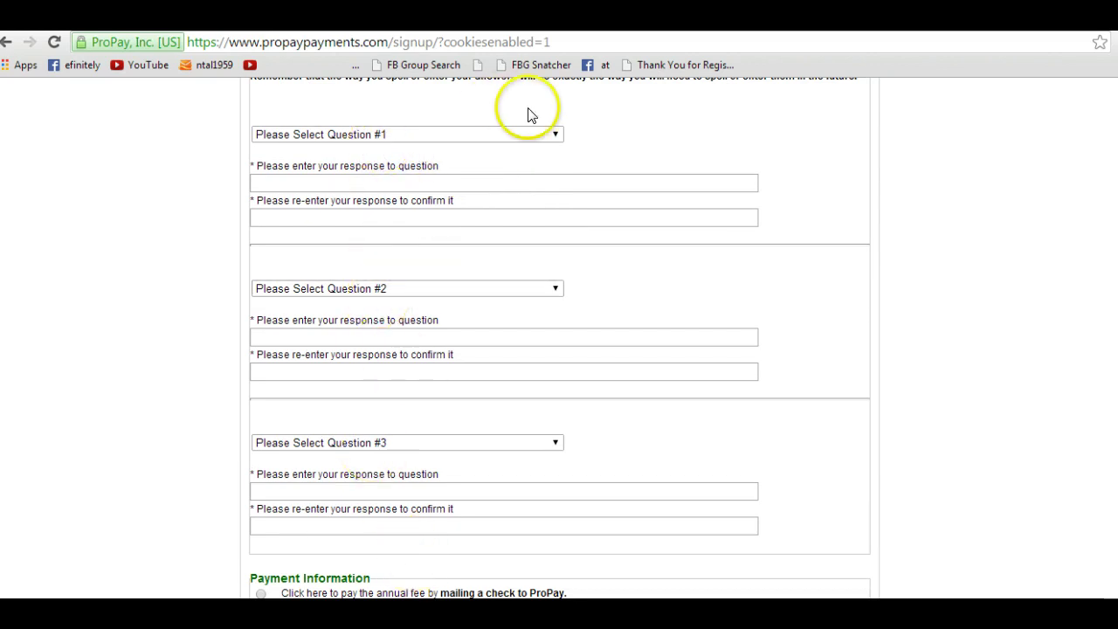
pyautogui.click(555, 135)
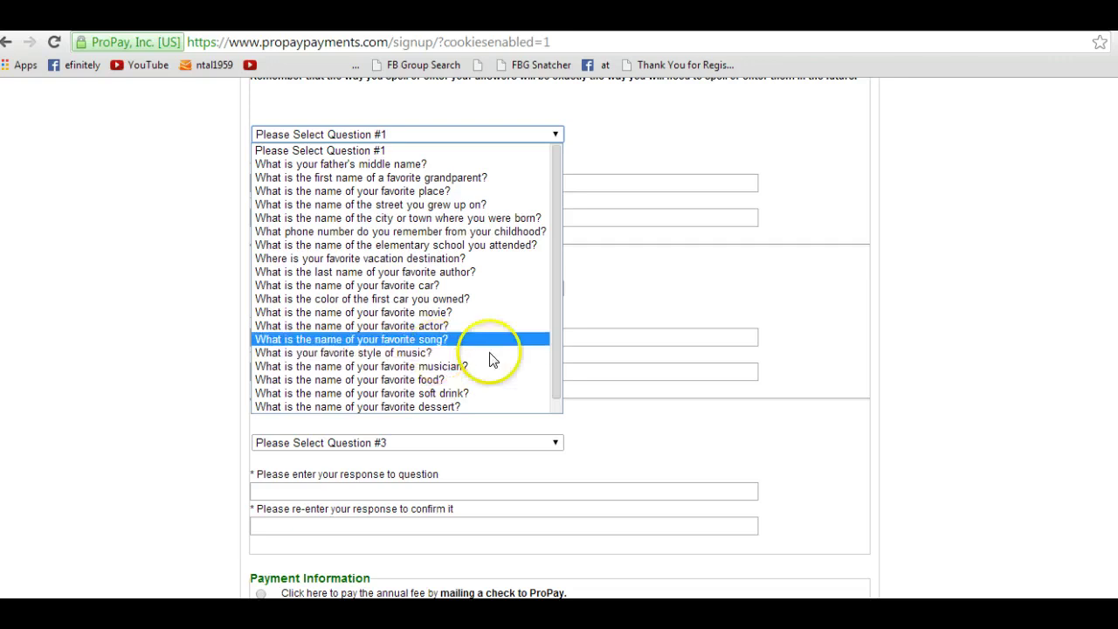
pyautogui.click(610, 306)
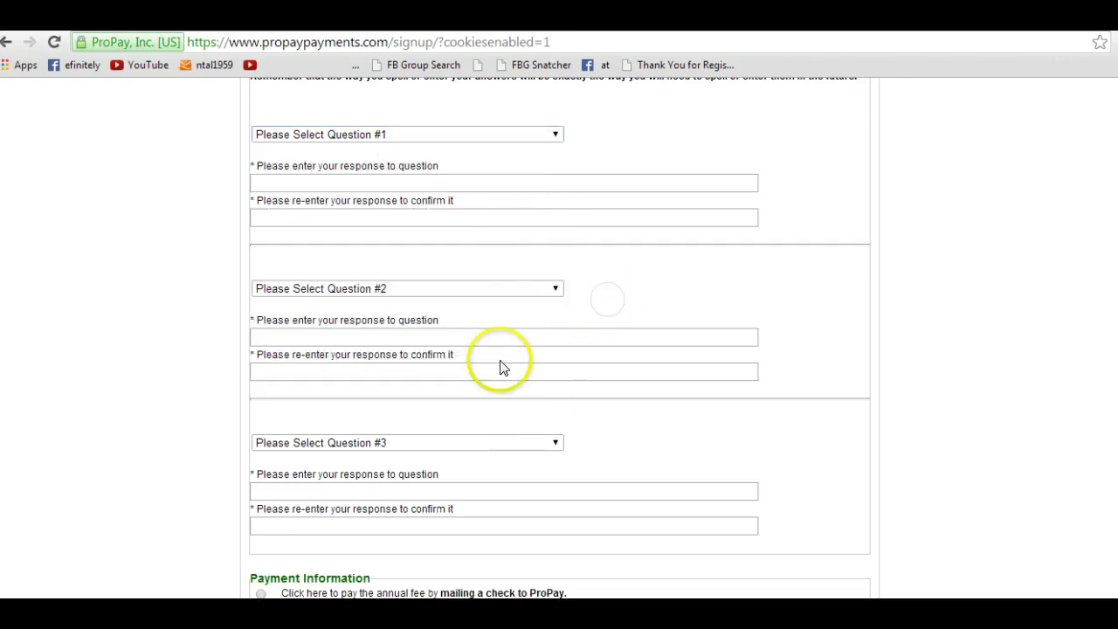
pyautogui.click(556, 288)
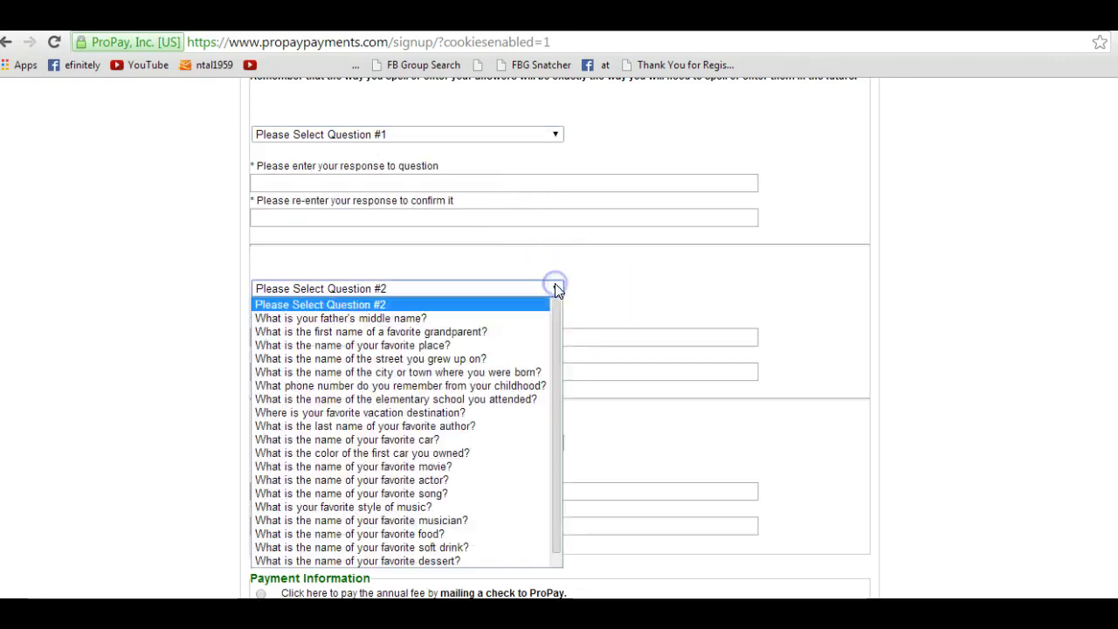
pyautogui.click(562, 289)
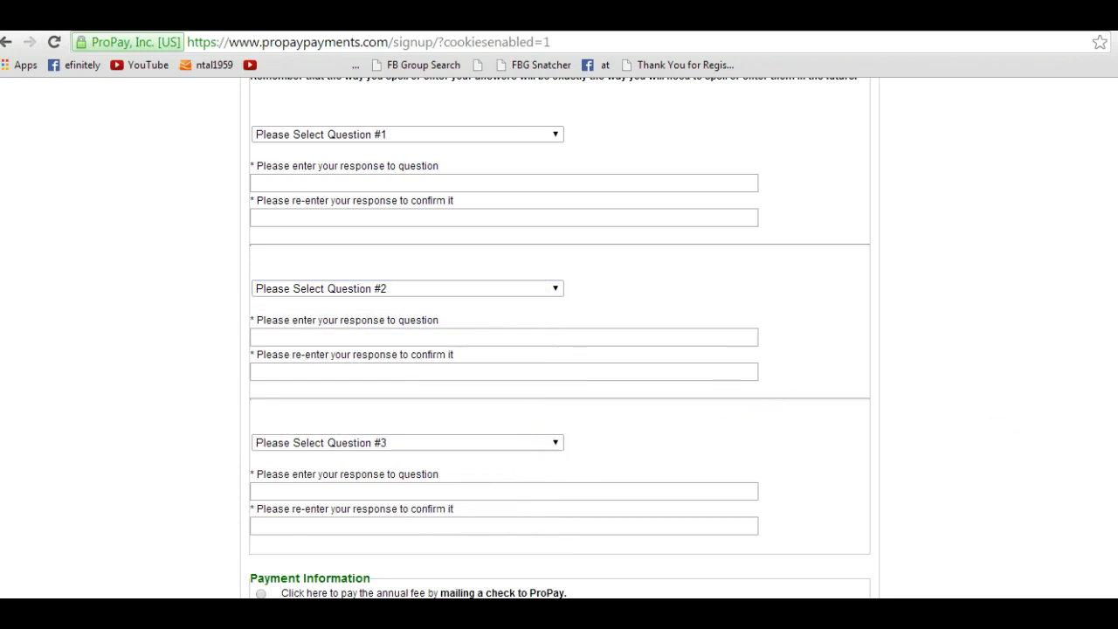
# Opt to have a Prepaid MasterCard Card issued in the form's additional account options.
pyautogui.scroll(-4, 559, 315)
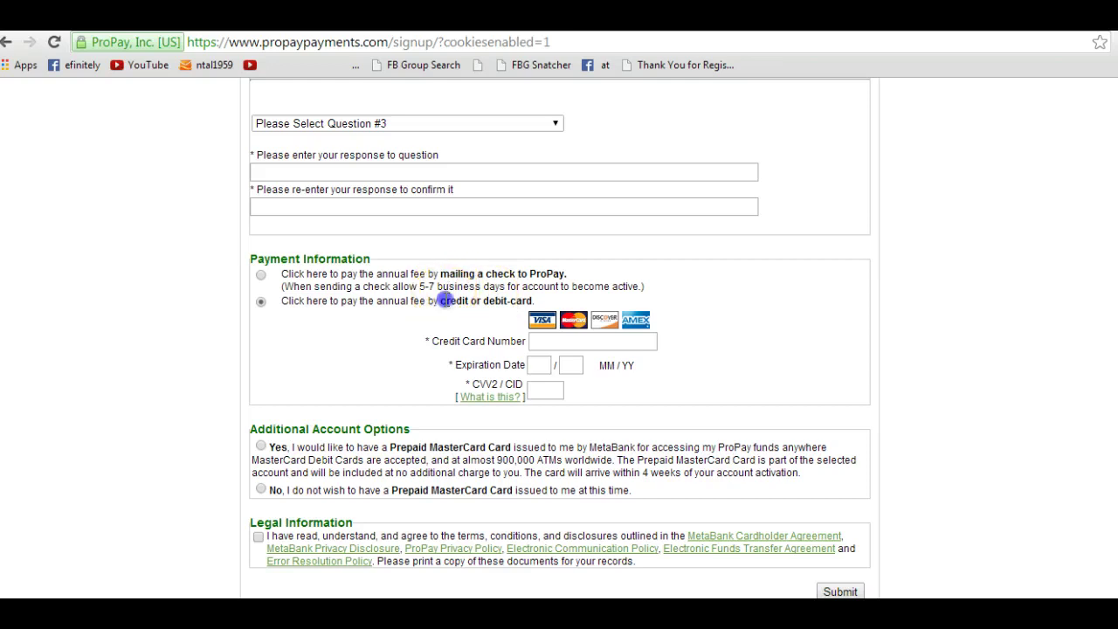
pyautogui.moveTo(445, 300); pyautogui.dragTo(458, 319)
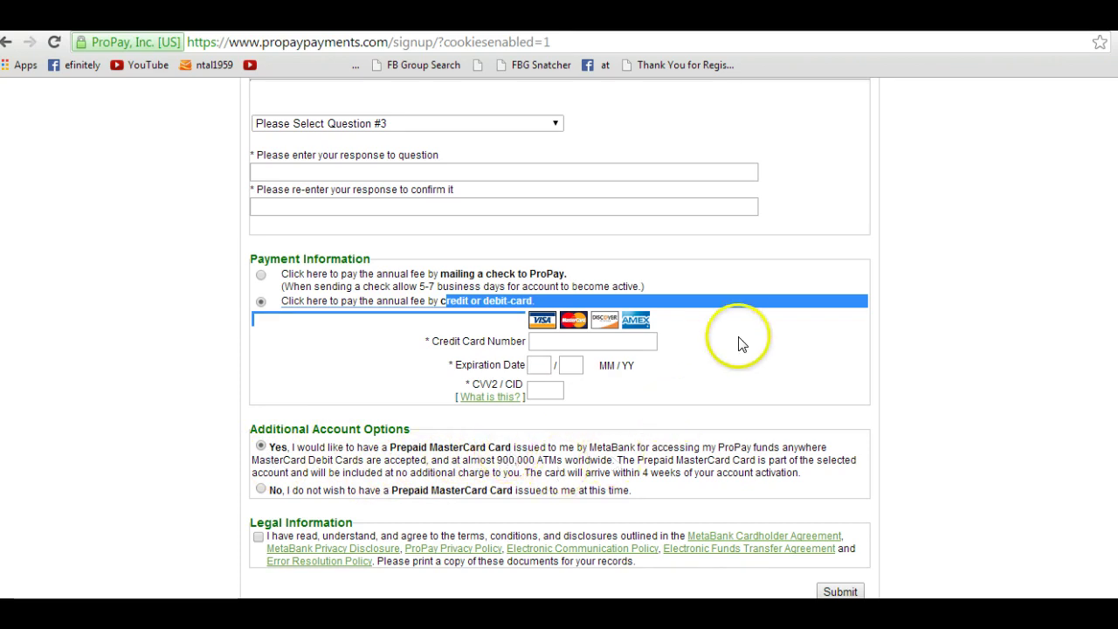
pyautogui.click(893, 352)
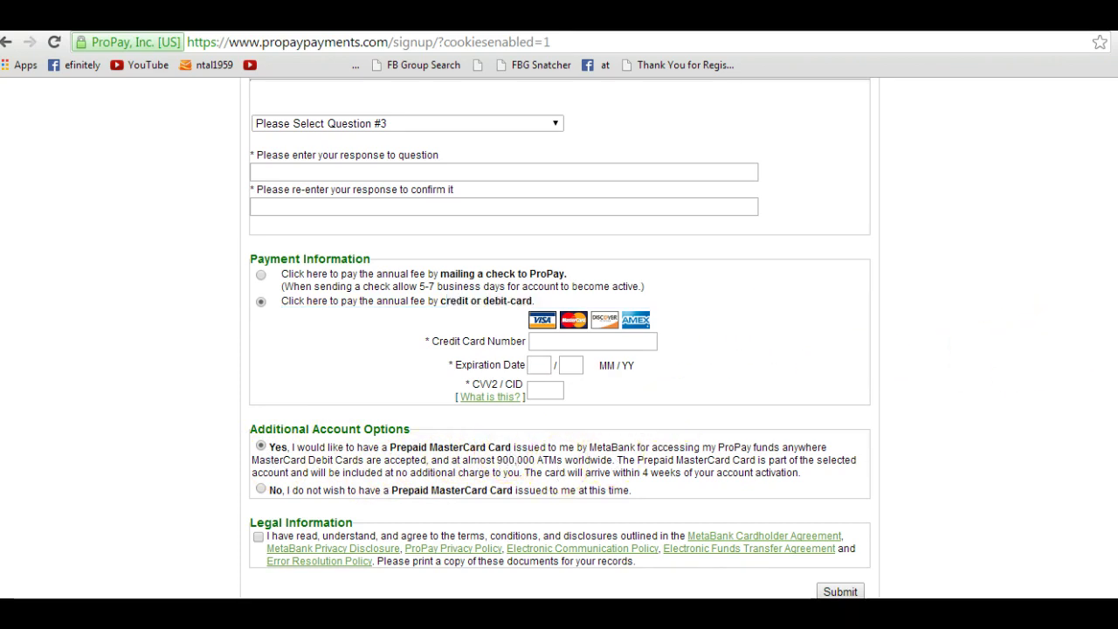
# Review the signup form again, from the challenge questions and payment information to the personal and security information.
pyautogui.scroll(5, 559, 340)
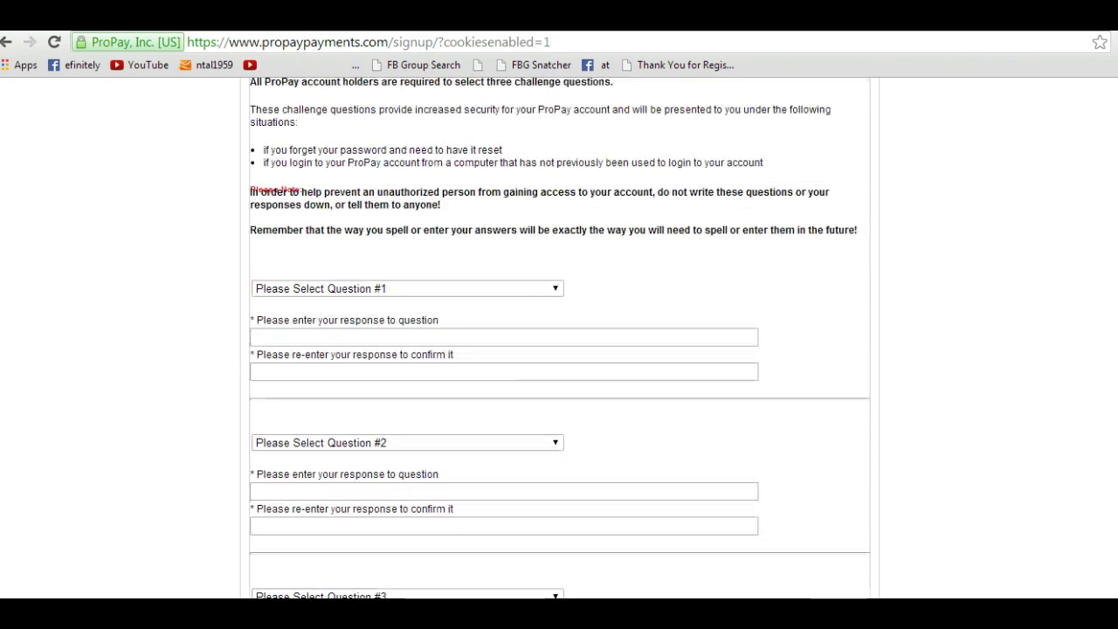
pyautogui.scroll(-6, 559, 341)
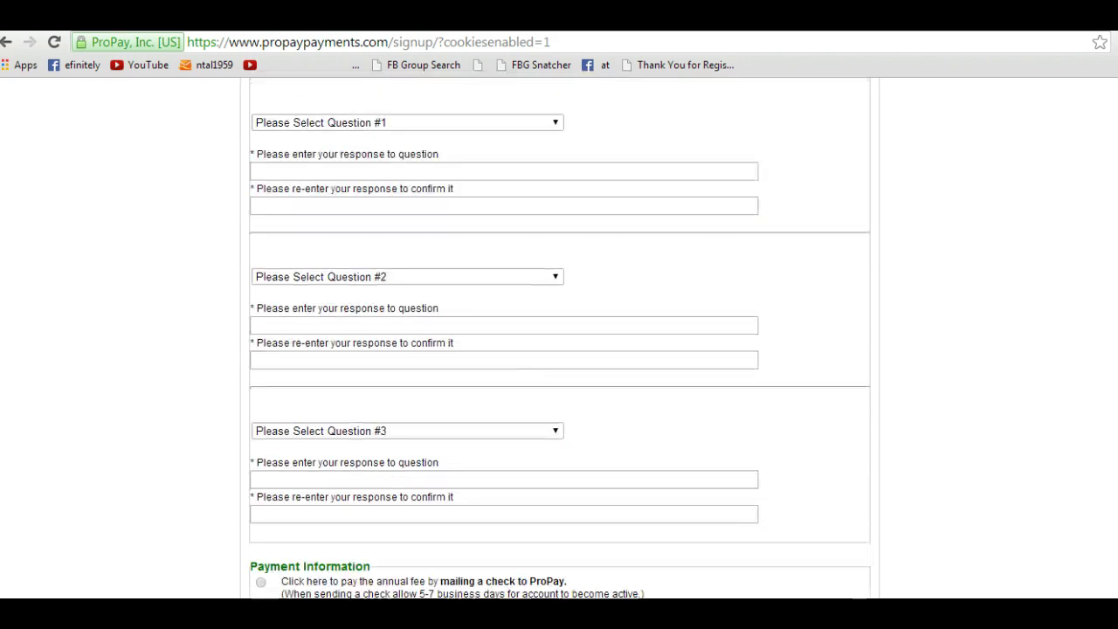
pyautogui.scroll(-1, 559, 340)
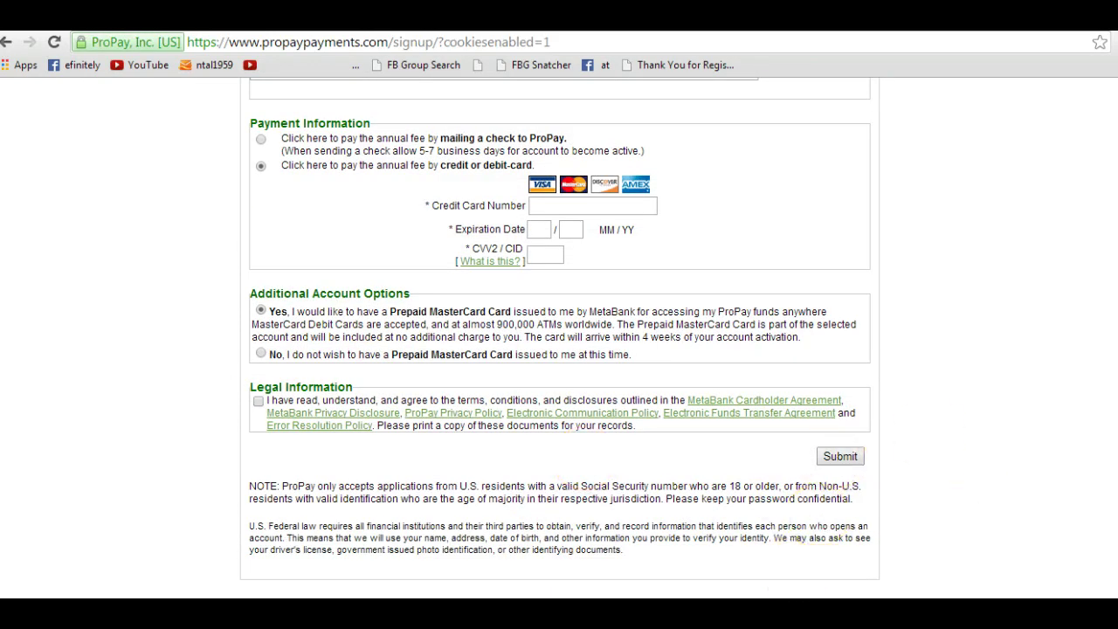
pyautogui.scroll(20, 559, 332)
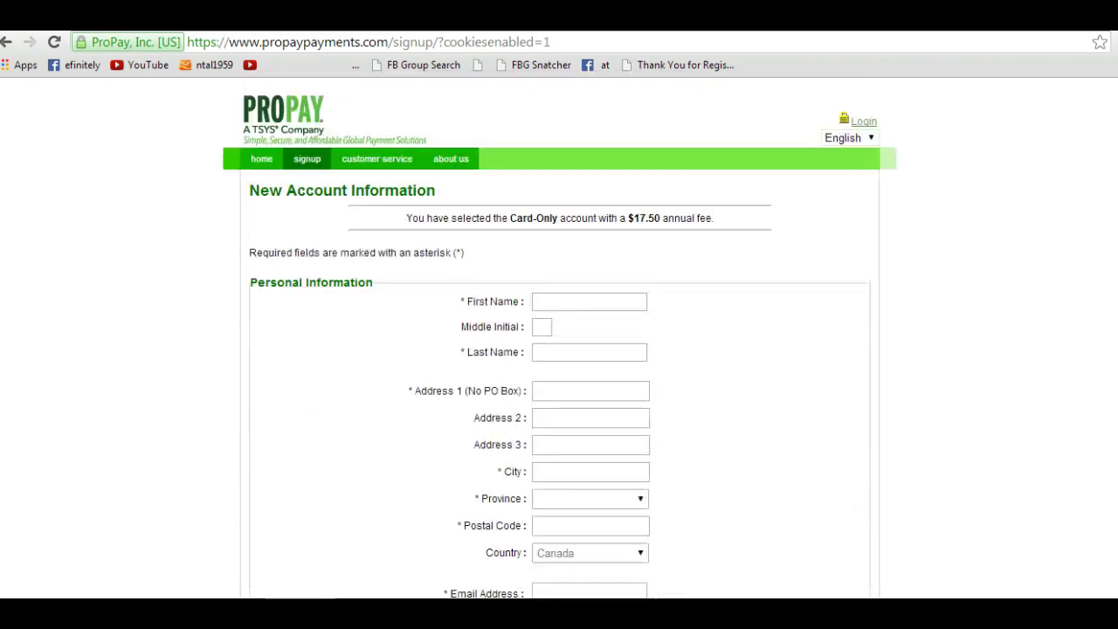
pyautogui.scroll(-5, 559, 341)
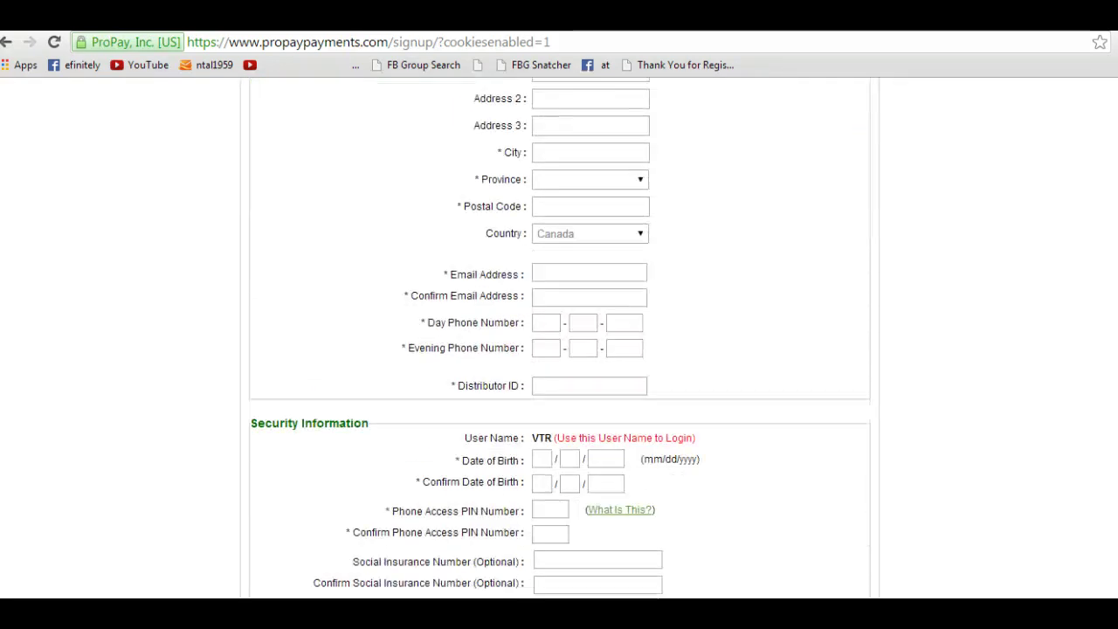
pyautogui.scroll(-3, 559, 341)
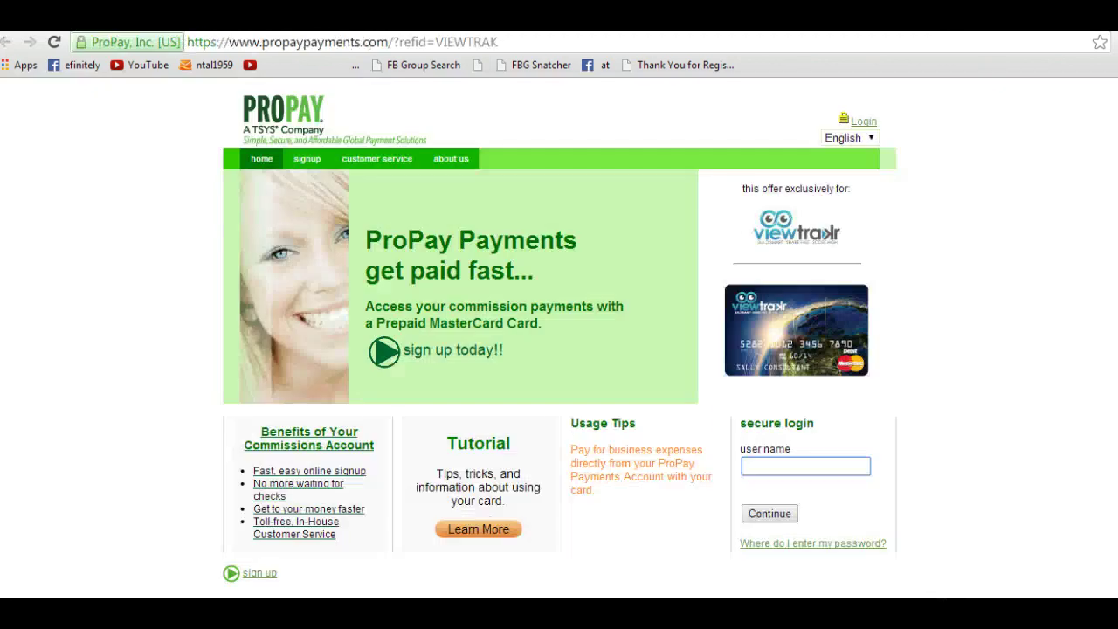
# Fill in the saved user name in ProPay's secure login and try to continue.
pyautogui.click(769, 469)
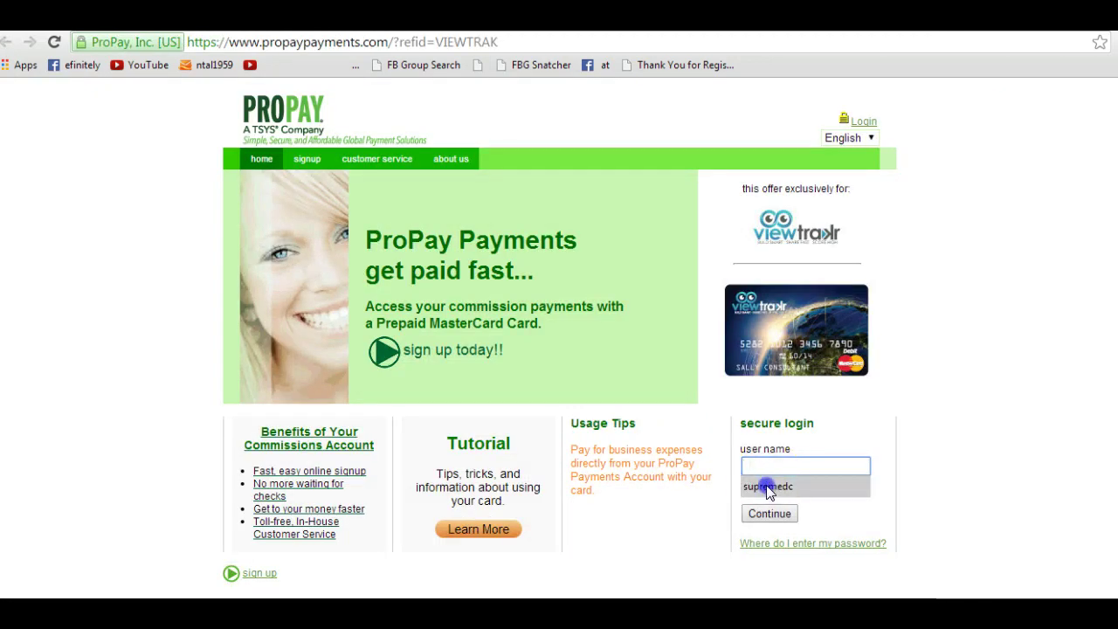
pyautogui.click(769, 486)
pyautogui.doubleClick(776, 529)
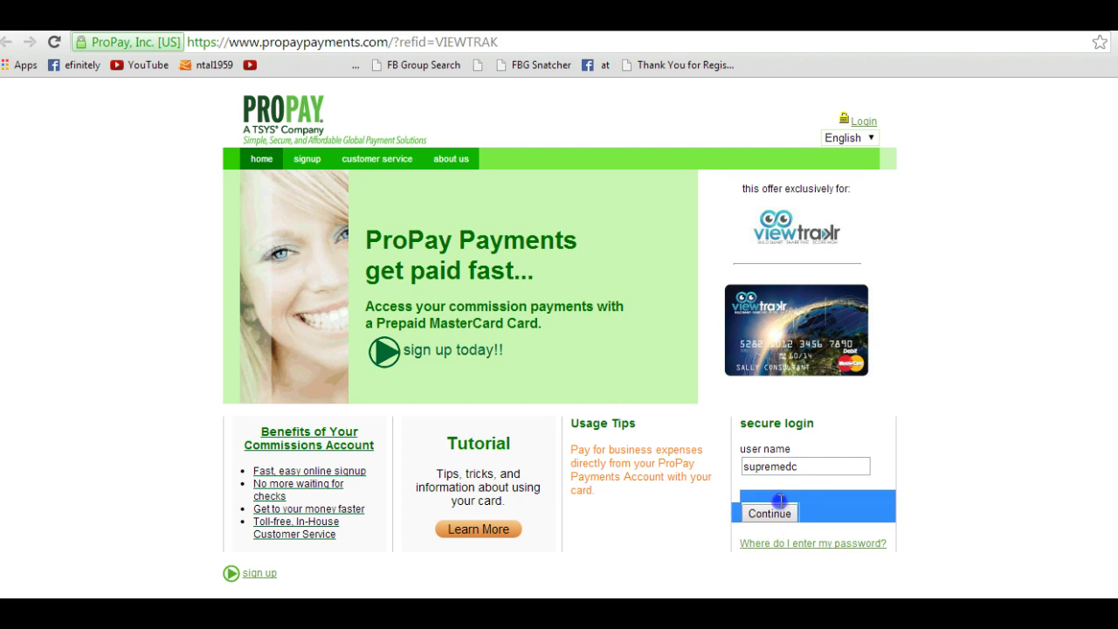
pyautogui.doubleClick(839, 512)
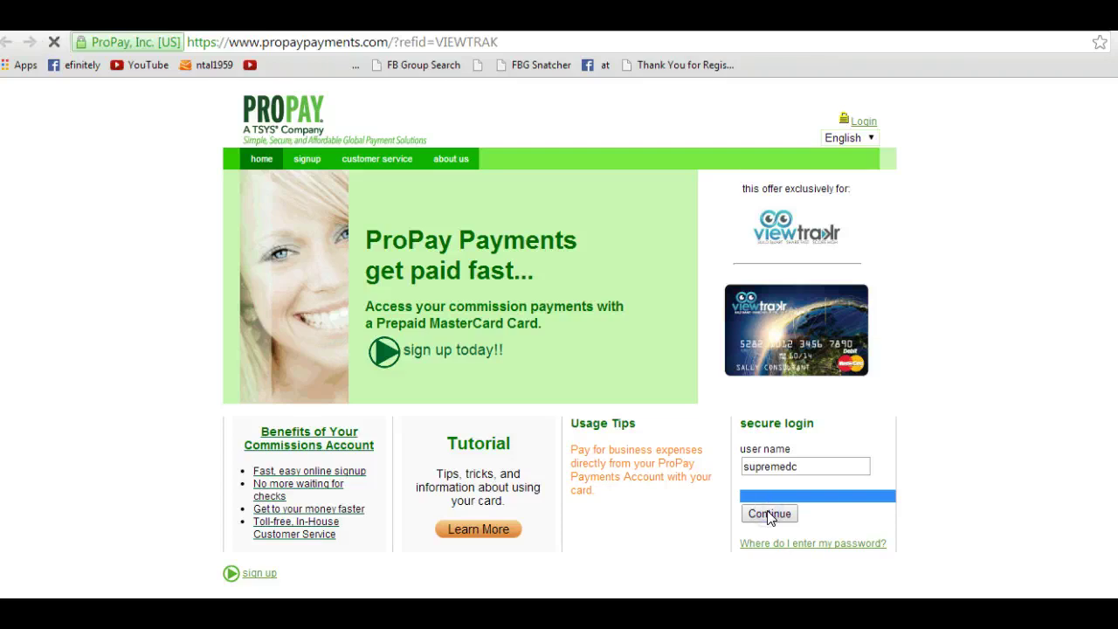
pyautogui.click(769, 514)
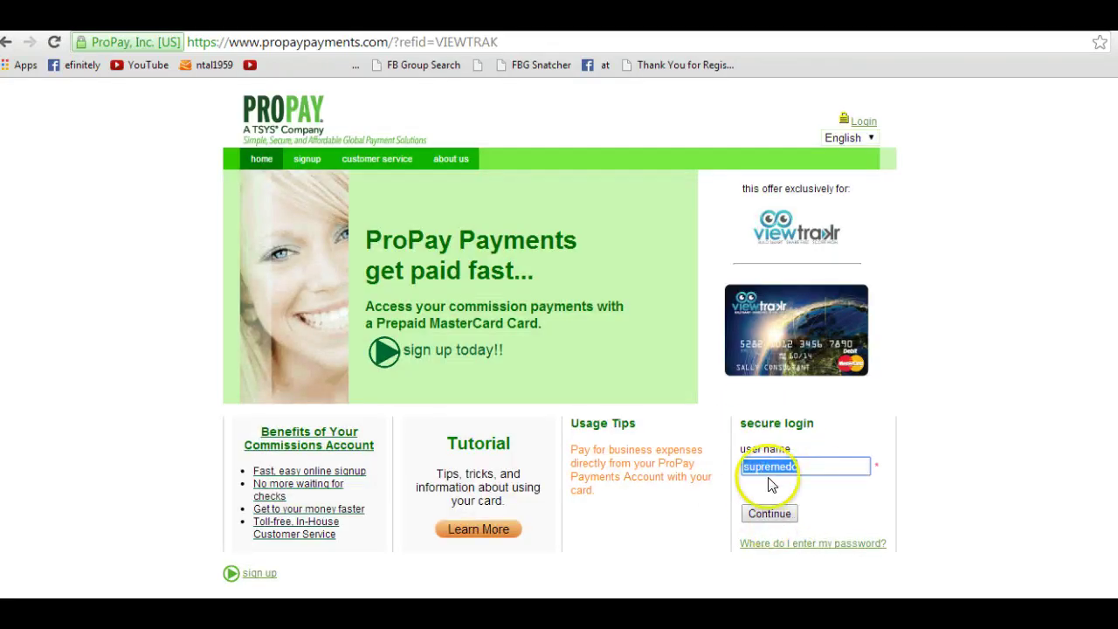
# Read the "Where do I enter my password?" explanation of the login process and close its window.
pyautogui.click(824, 543)
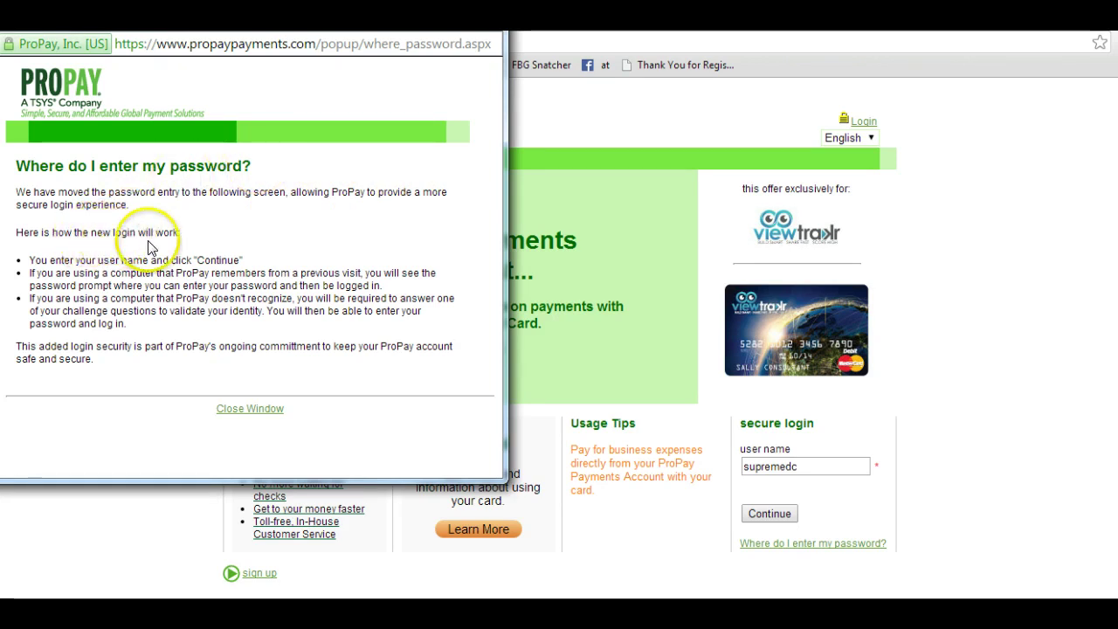
pyautogui.moveTo(223, 216); pyautogui.dragTo(238, 256)
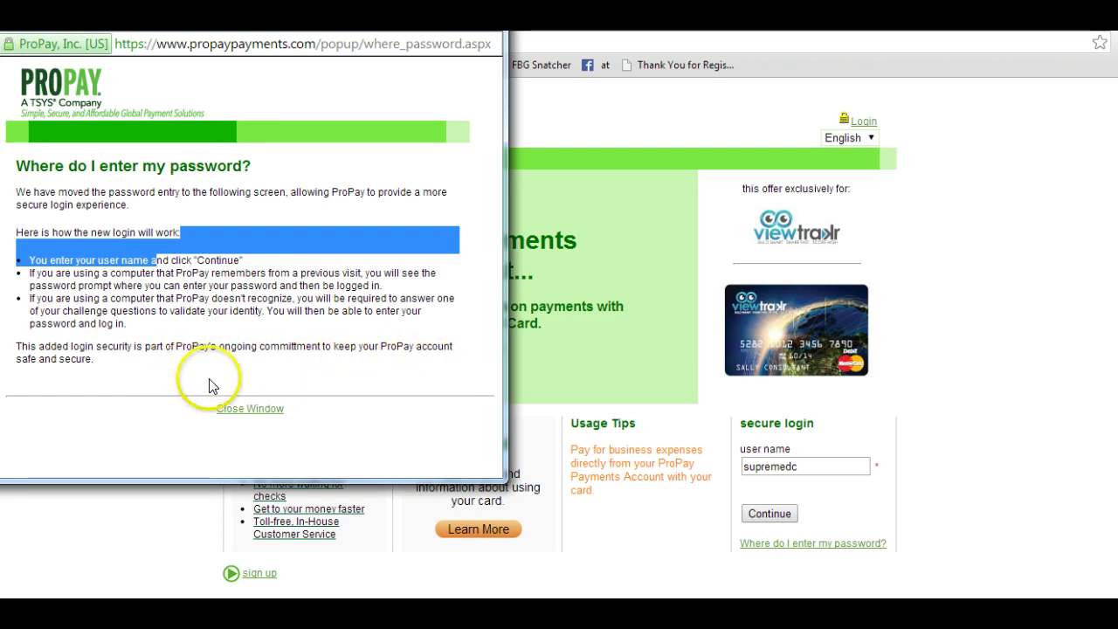
pyautogui.click(253, 404)
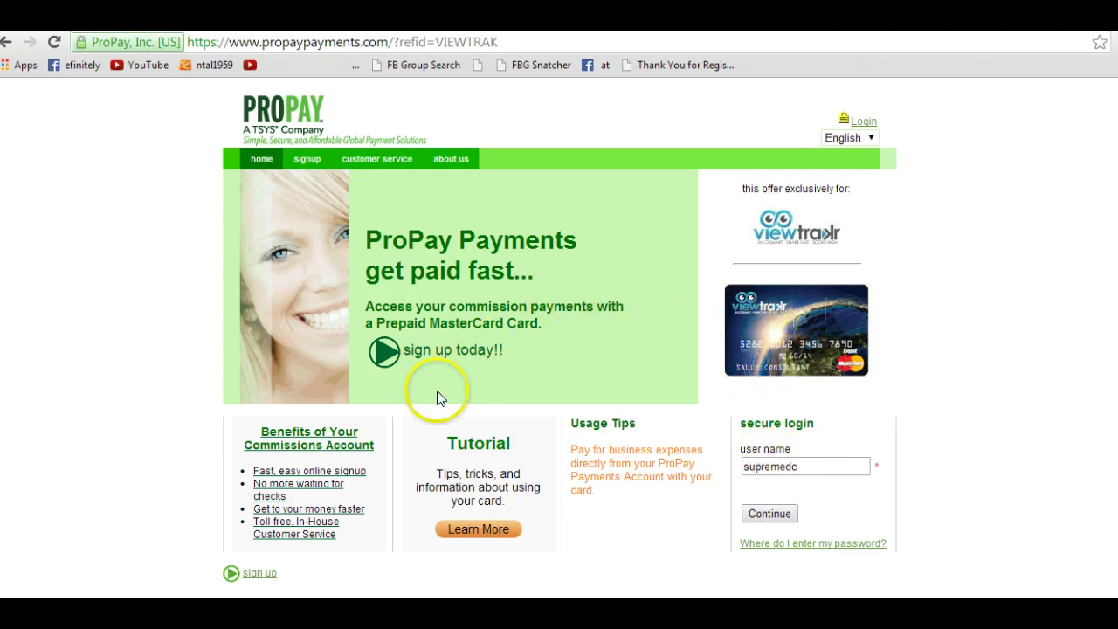
# Close the ProPay site and return to the Commission Pay-Out Options in the ViewTrakr account.
pyautogui.moveTo(367, 158)
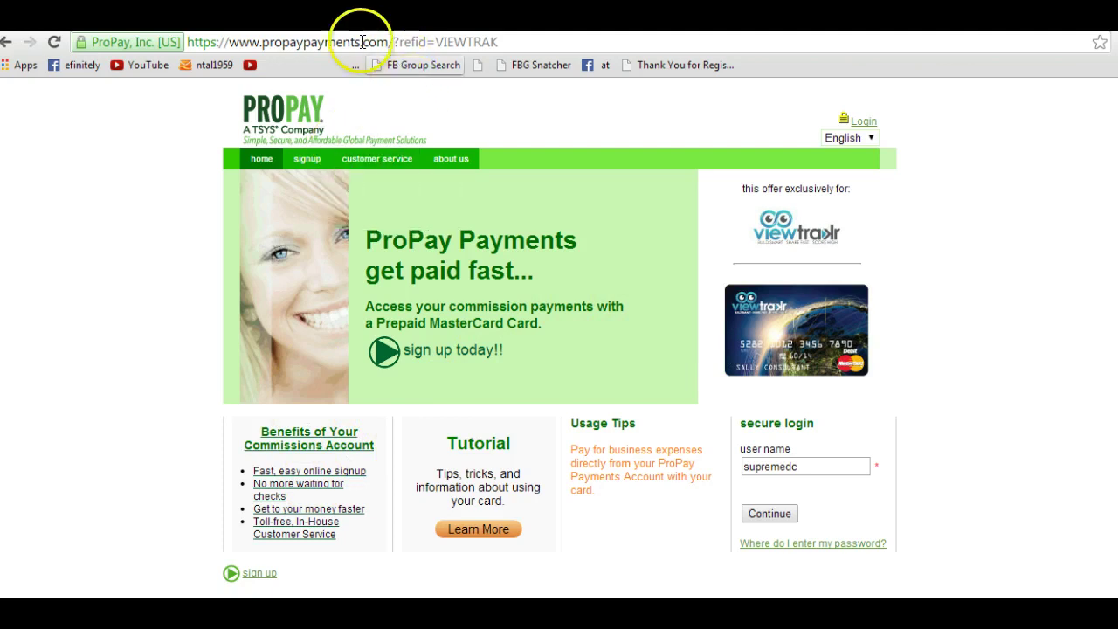
pyautogui.hotkey('ctrl', 'w')
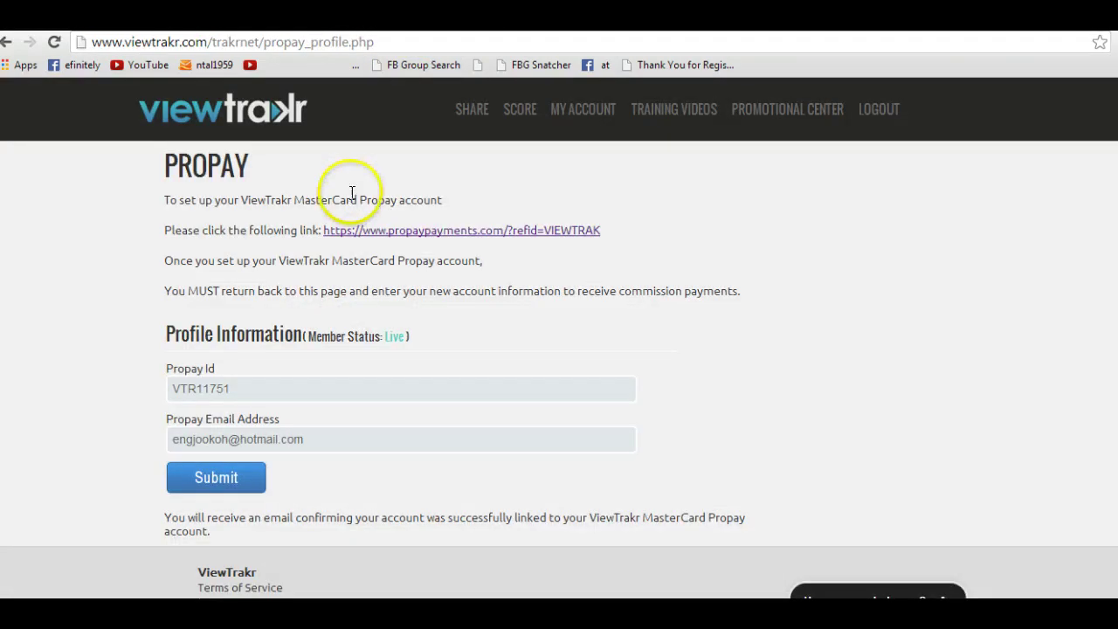
pyautogui.click(475, 116)
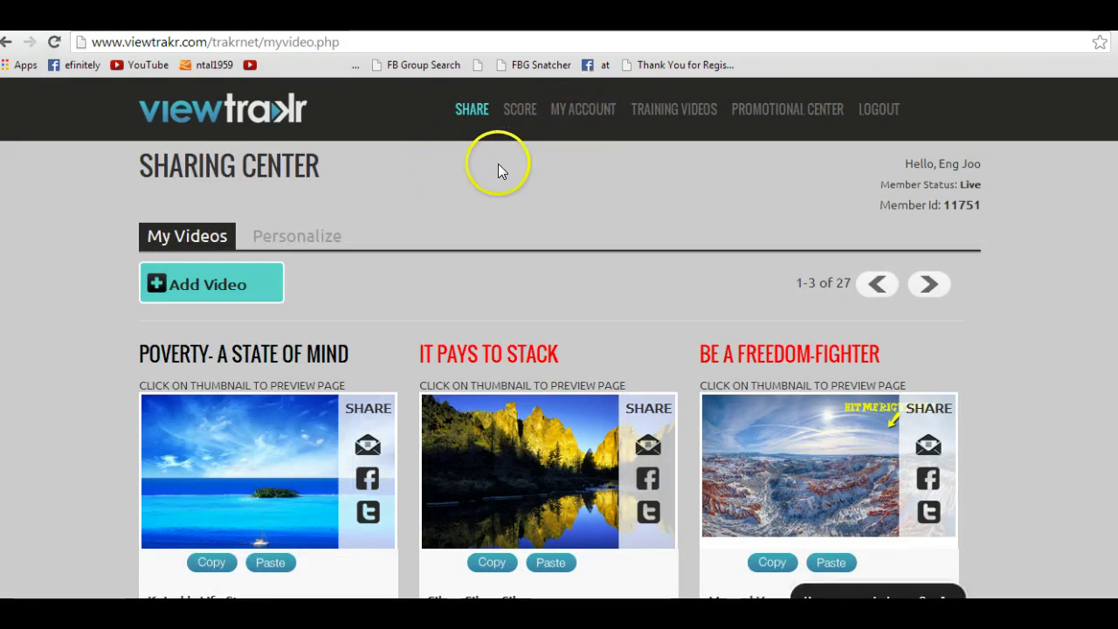
pyautogui.click(566, 111)
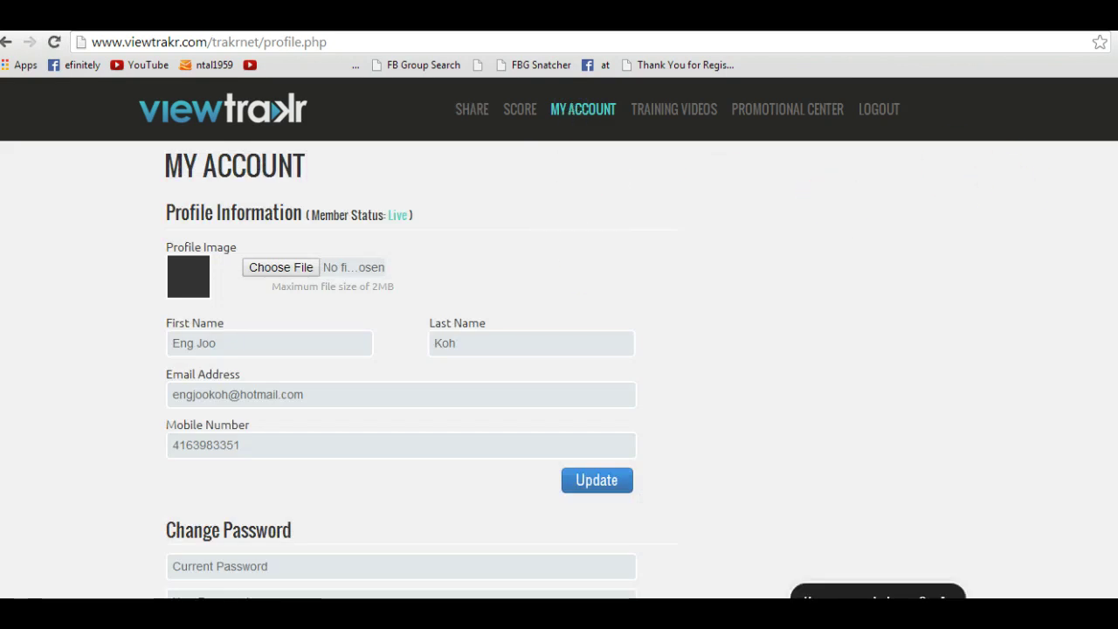
pyautogui.scroll(-10, 888, 416)
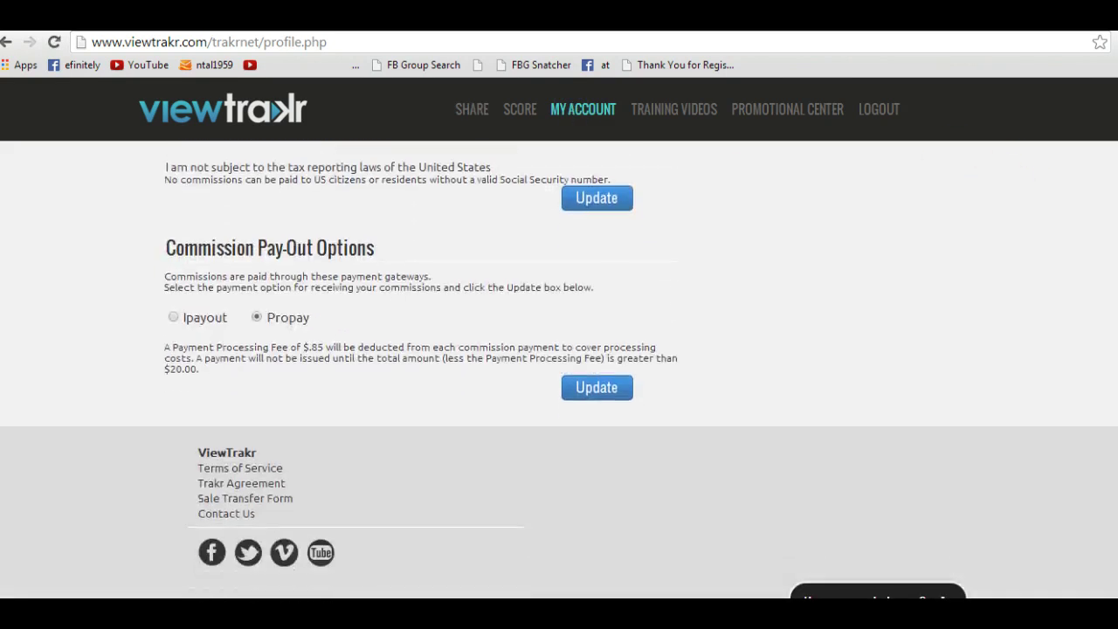